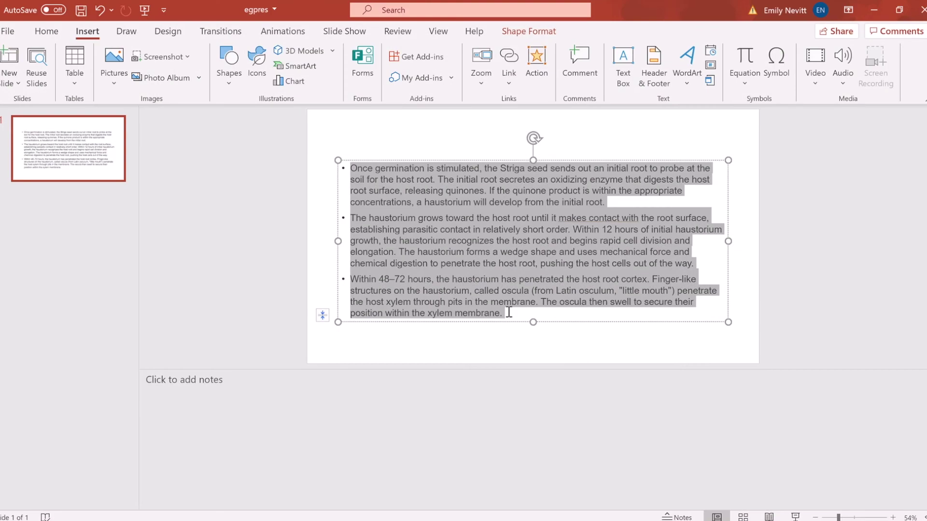
Cut the three Striga bullet paragraphs from the slide and paste them into the speaker notes
right_click(569, 241)
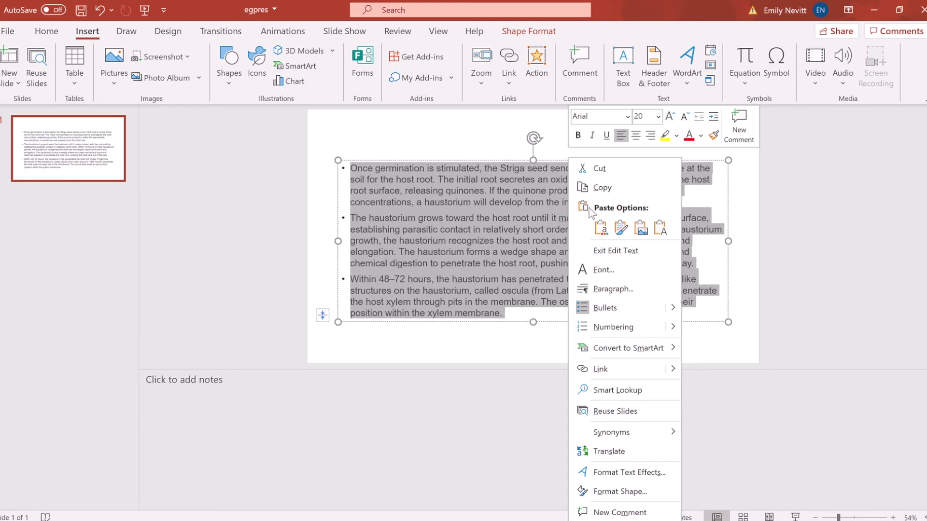
left_click(603, 171)
left_click(393, 382)
right_click(393, 382)
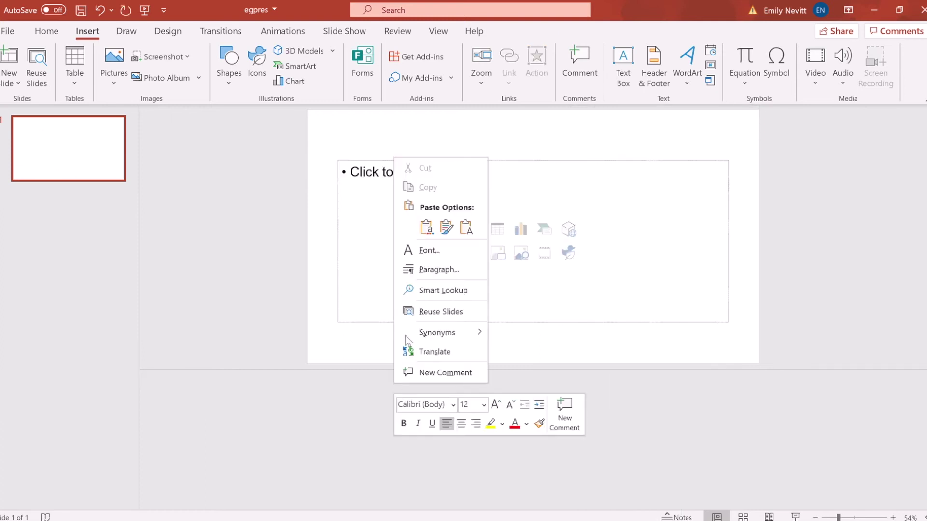
left_click(427, 227)
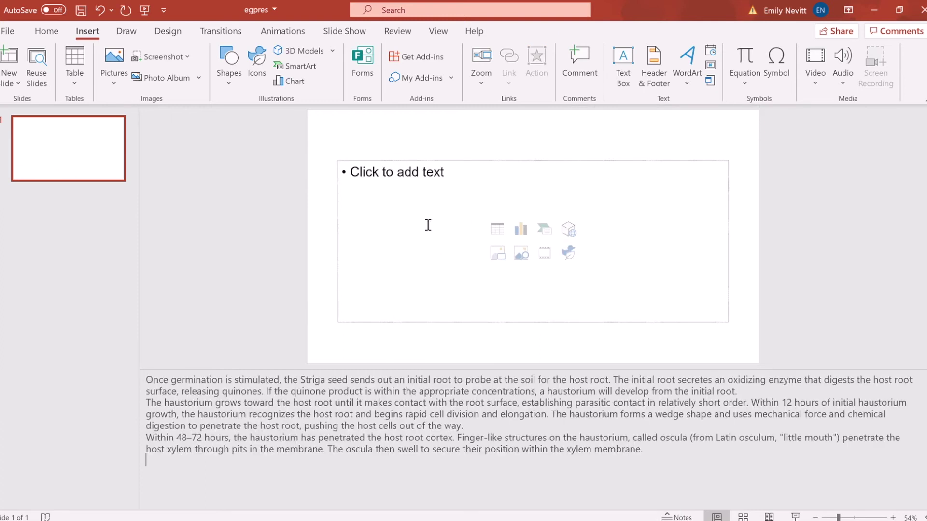